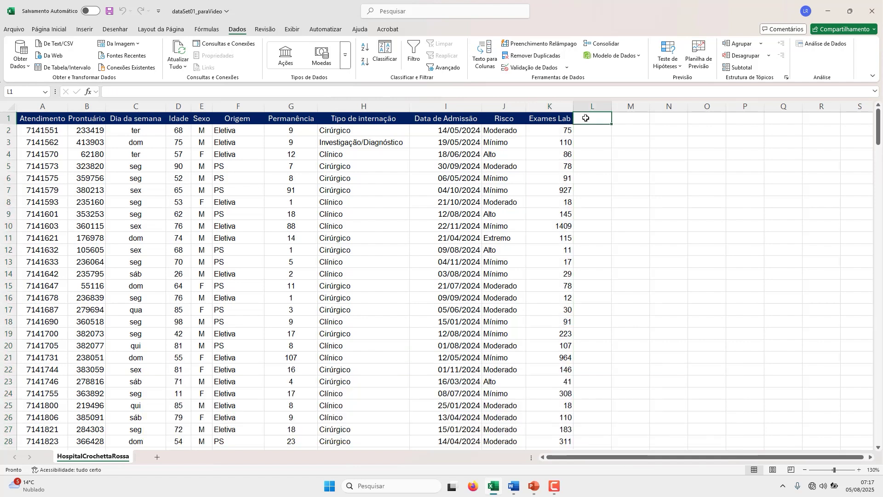
left_click(560, 128)
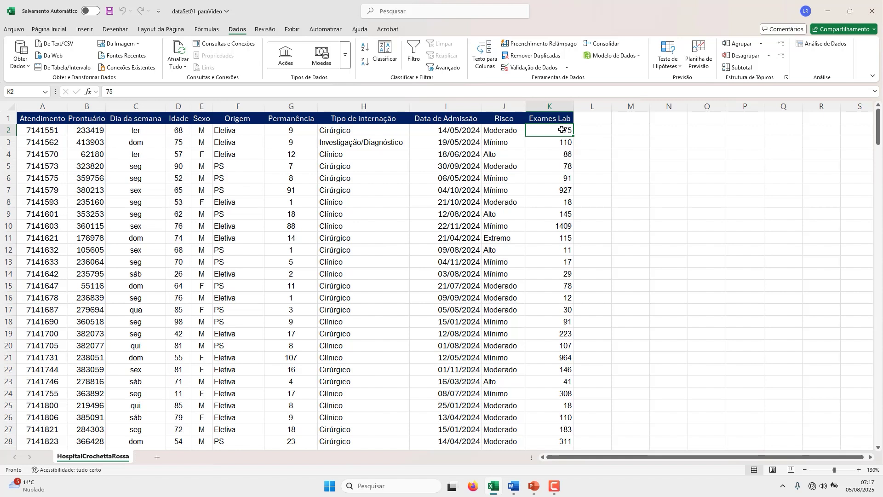
left_click_drag(561, 130, 568, 226)
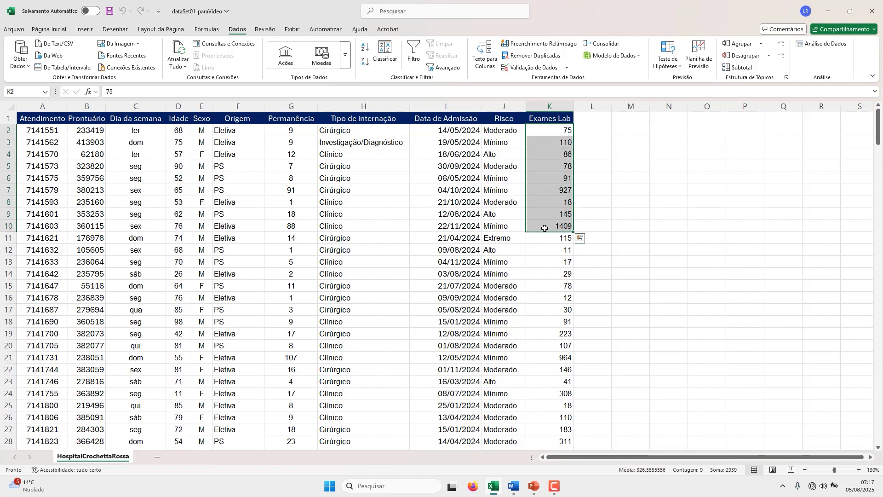
left_click(306, 224)
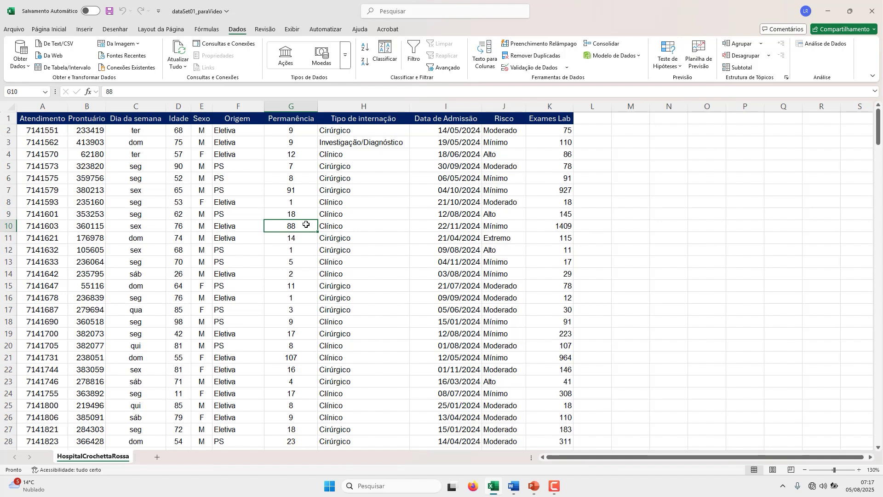
left_click(308, 130, "ctrl")
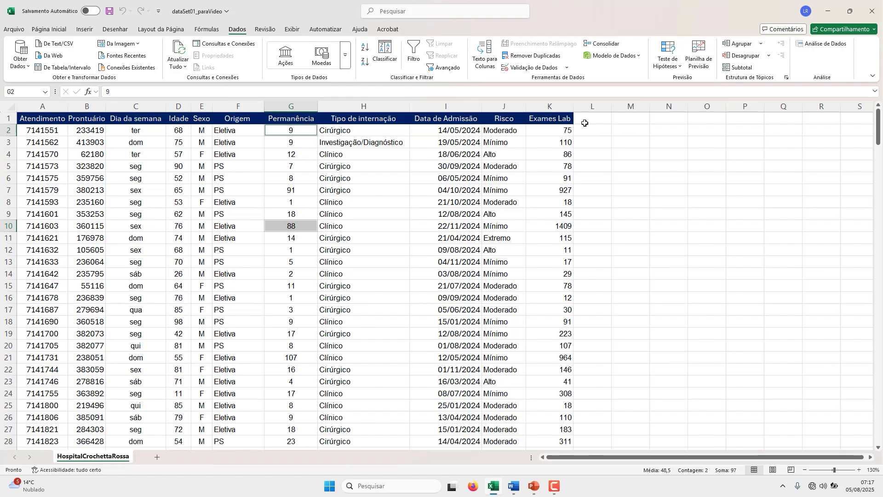
Add the column header "Lab/dia" in cell L1, next to Exames Lab
left_click(584, 121)
type("Lab")
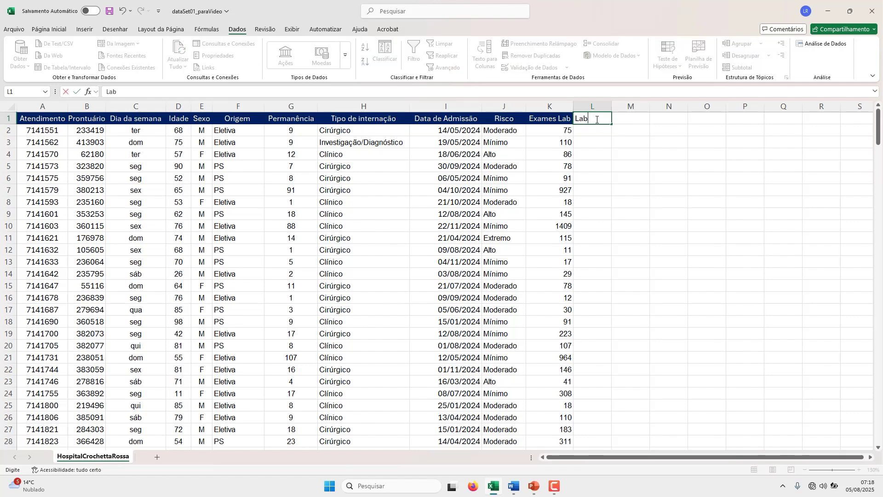
type("/dia")
key("Return")
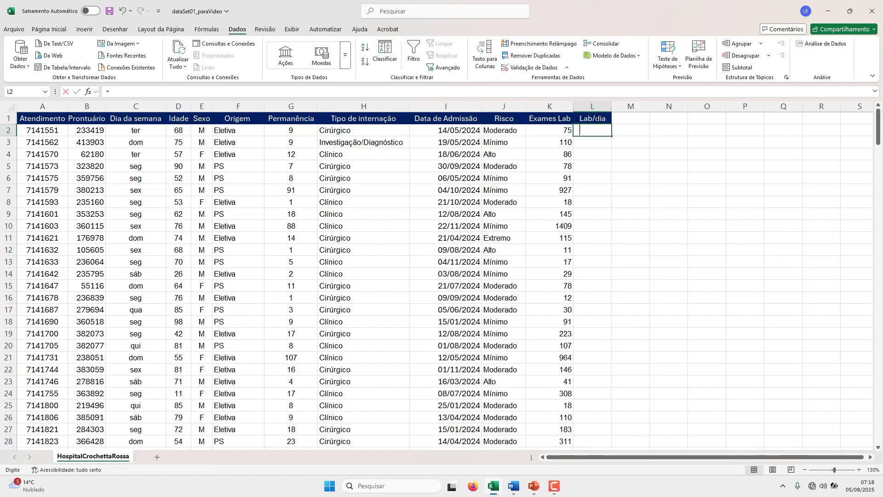
Enter the formula =K2/G2 in cell L2 to divide the lab exams by the length of stay
type("=")
key("Left")
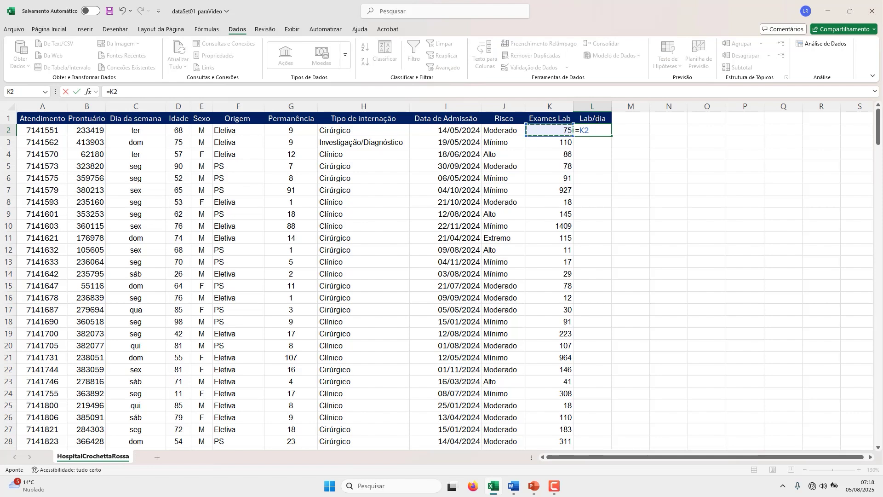
type("/")
key("Left")
key("Left")
key("Left")
key("Left")
key("Left")
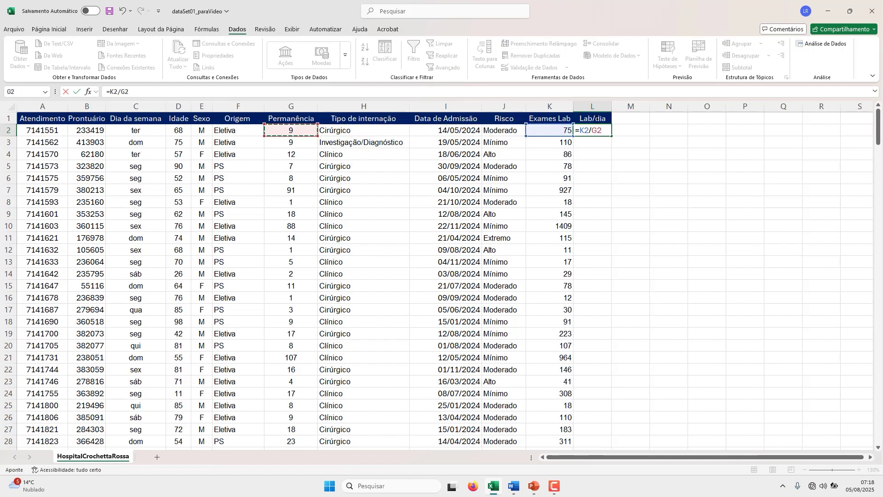
key("Return")
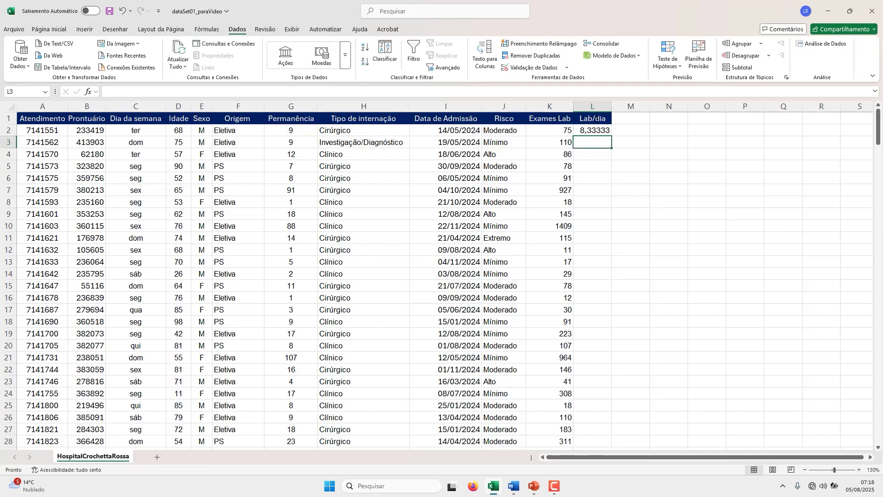
Fill the Lab/dia formula down the whole column and show its values with one decimal place
left_click(595, 131)
double_click(610, 137)
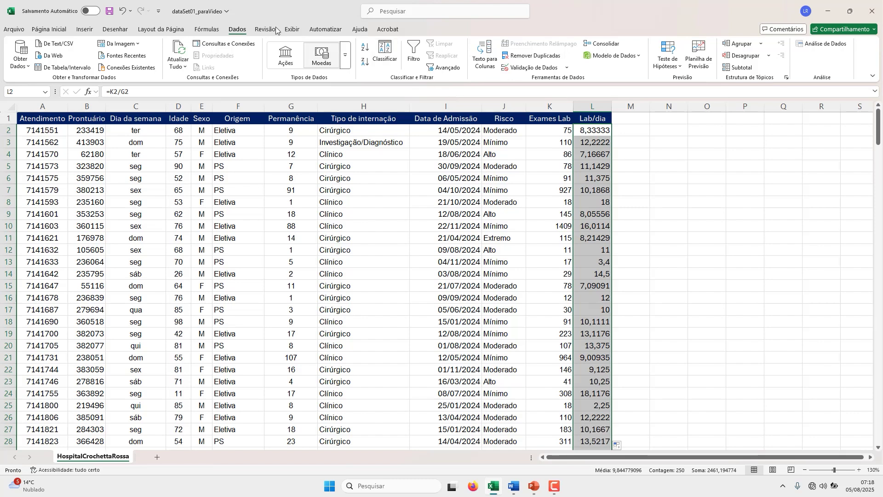
left_click(50, 29)
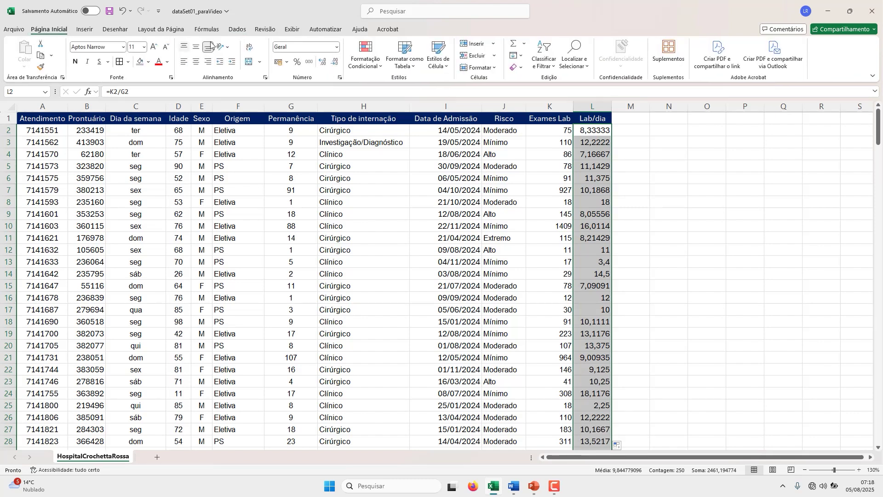
left_click(336, 62)
left_click(336, 63)
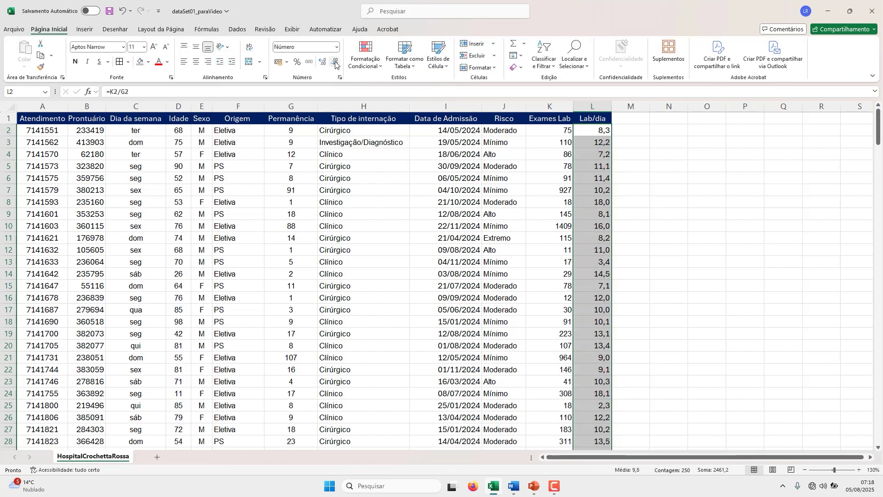
Label cell N2 "Média" and calculate the average of column L in N3 with =MÉDIA(L:L)
left_click(704, 128)
type("Média")
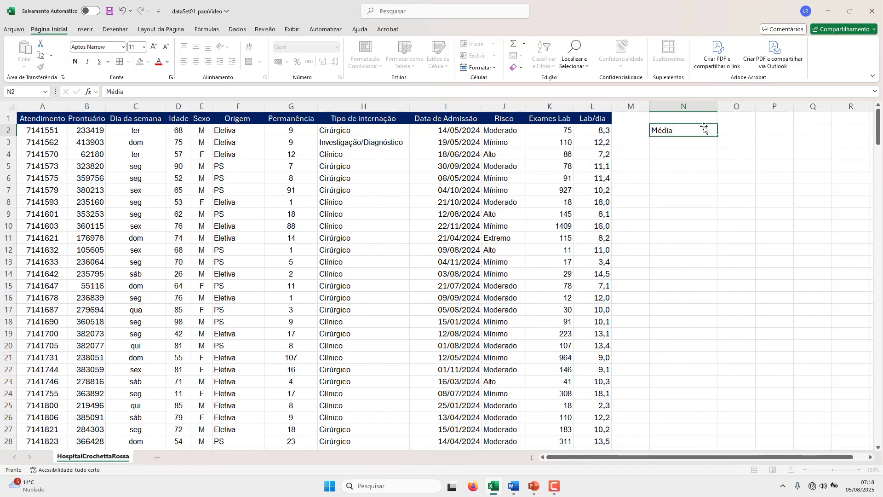
key("Return")
type("=mé")
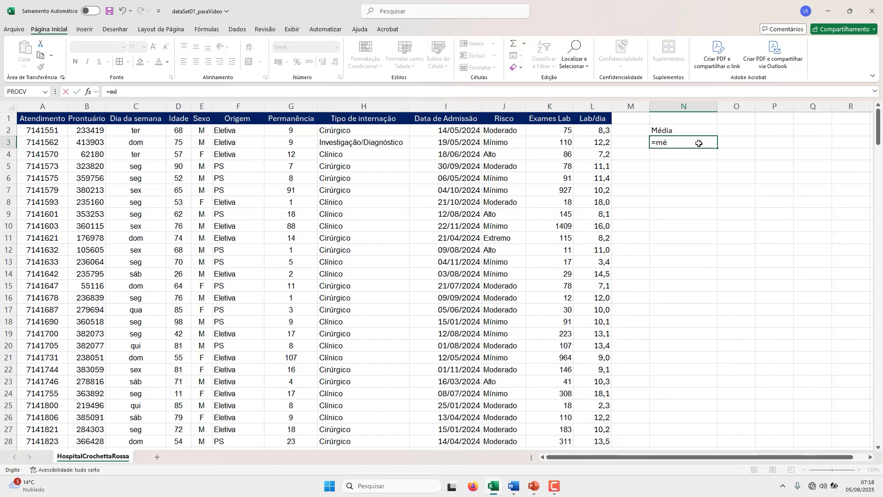
type("dia(")
left_click(597, 107)
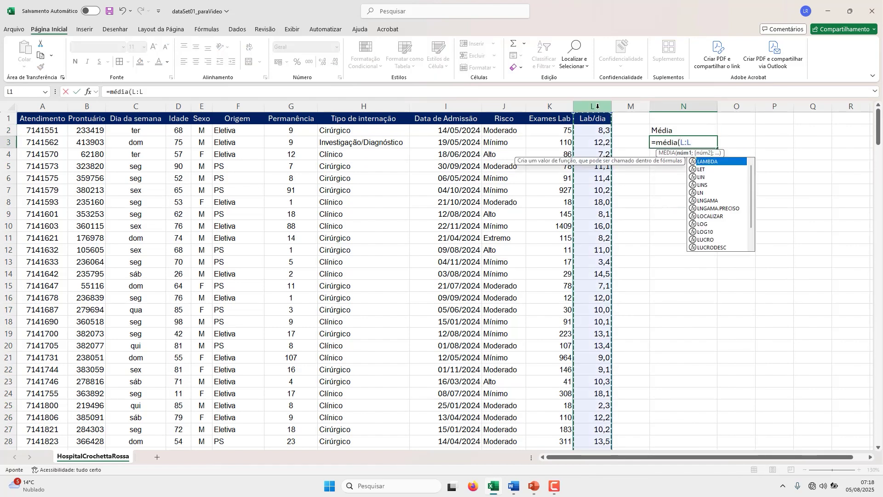
type(")")
key("Return")
Show the average in cell N3 with one decimal place
key("Up")
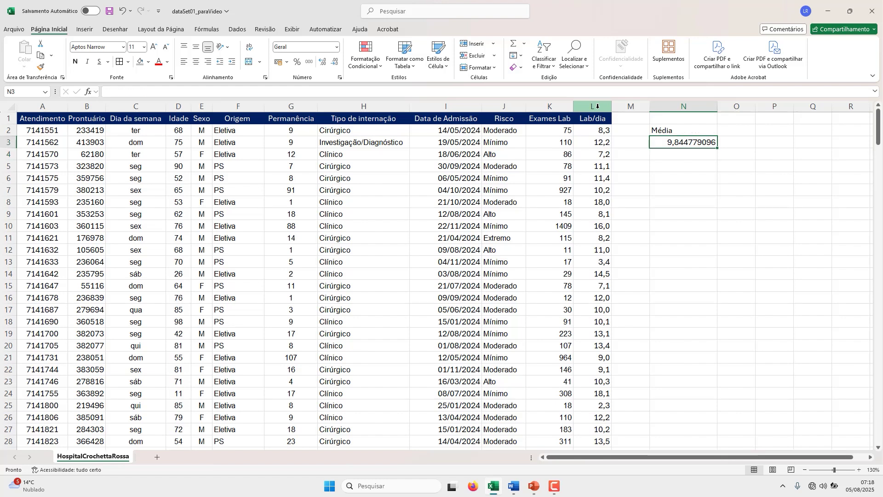
left_click(336, 64)
left_click(336, 65)
left_click(336, 65)
left_click(337, 65)
left_click(337, 64)
left_click(336, 64)
left_click(336, 64)
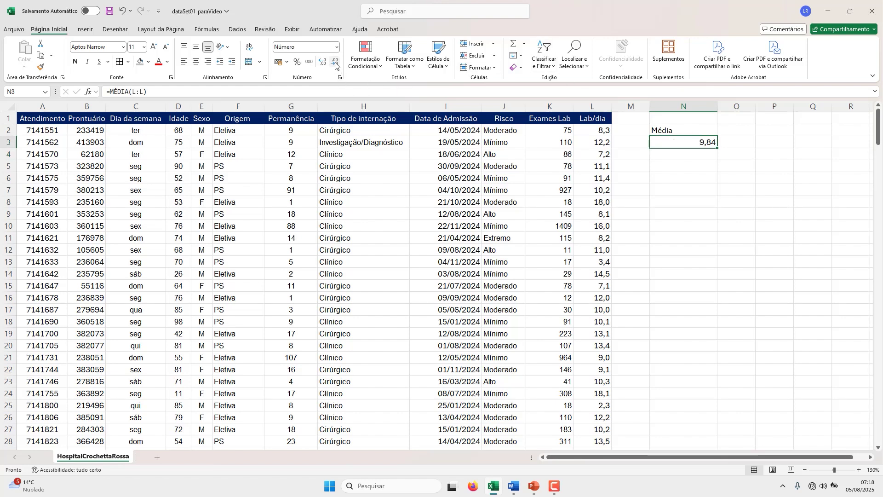
left_click(336, 65)
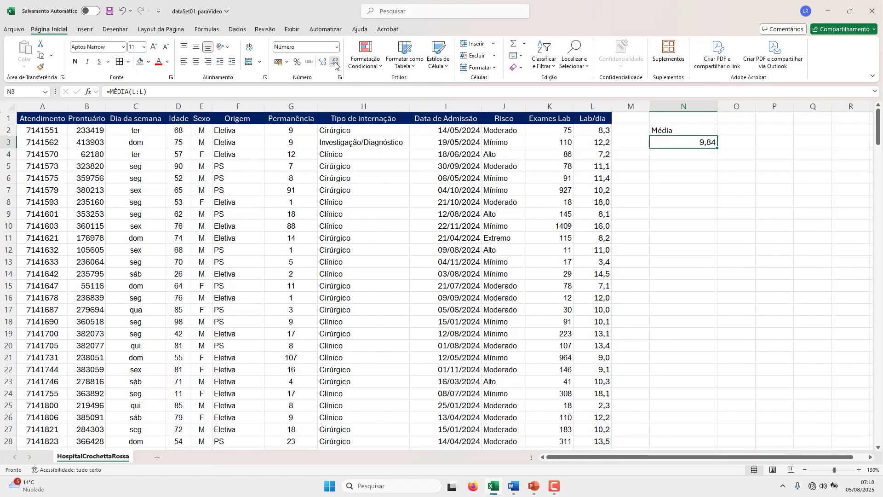
Copy the formatting of the Lab/dia header onto the Média label in N2
left_click(595, 118)
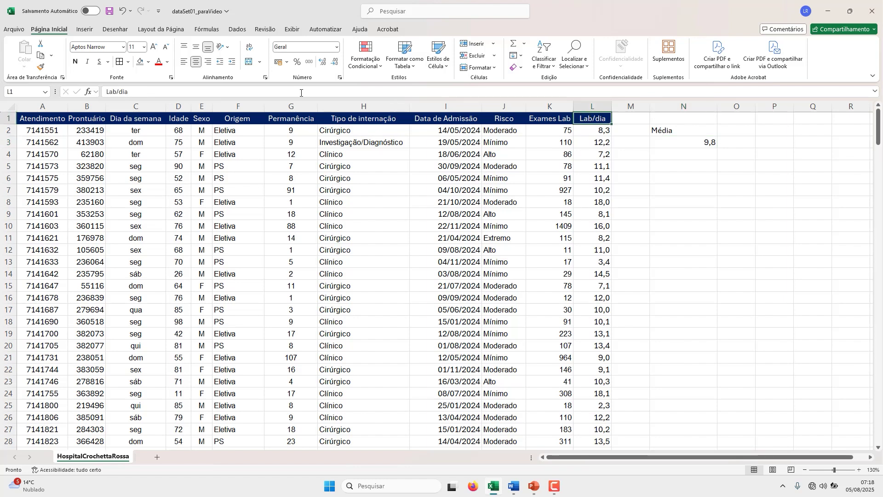
left_click(39, 69)
left_click(662, 130)
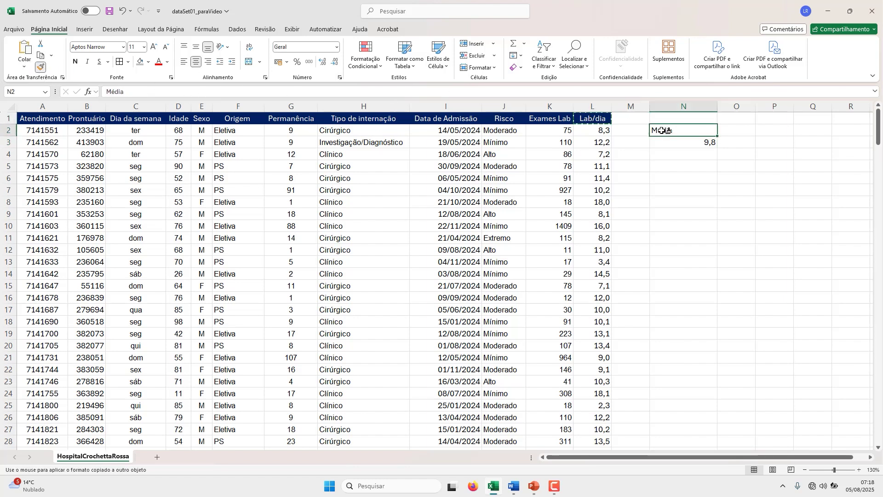
left_click(667, 142)
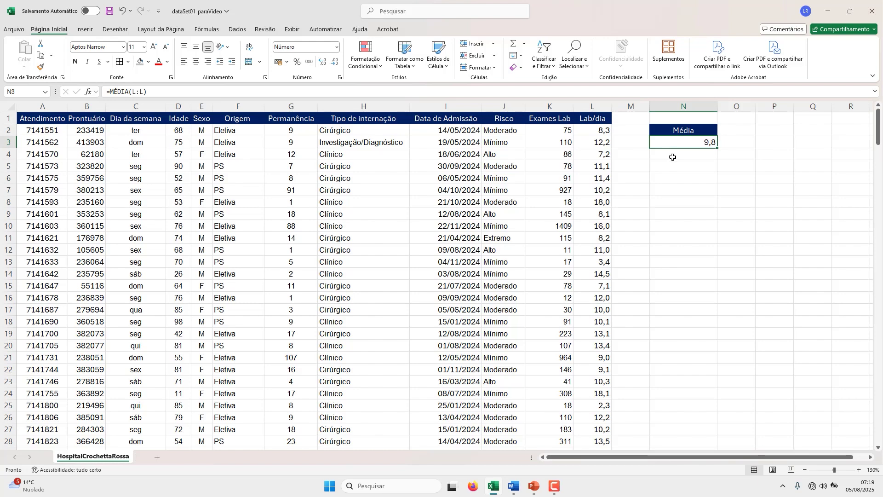
left_click_drag(703, 130, 707, 139)
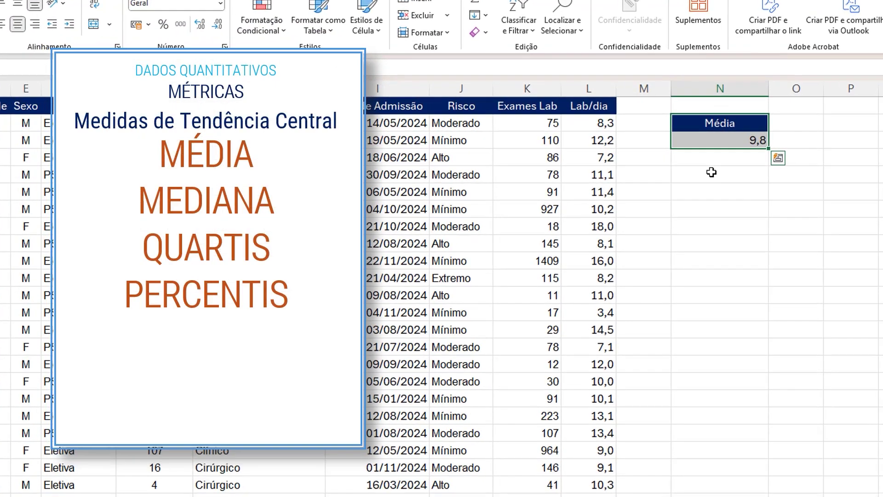
Add the label "Desvio padrão" in cell N5 and give it the same formatting as the Média label
left_click(710, 174)
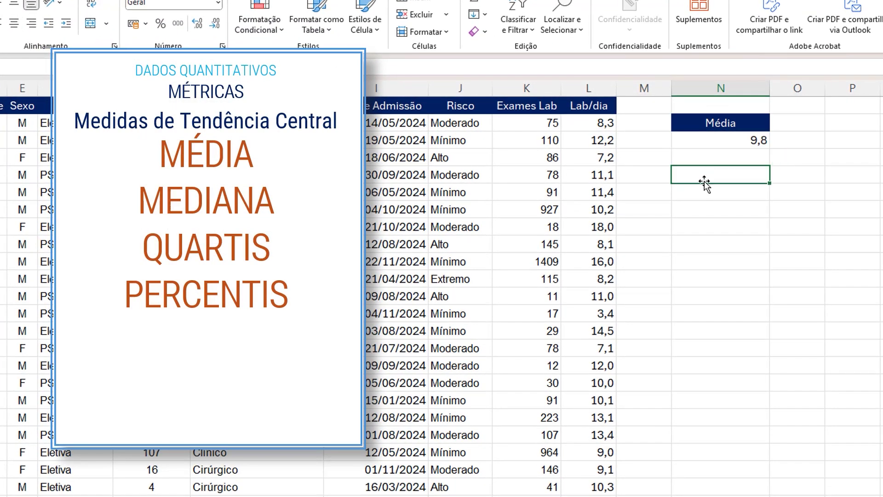
type("Desvio")
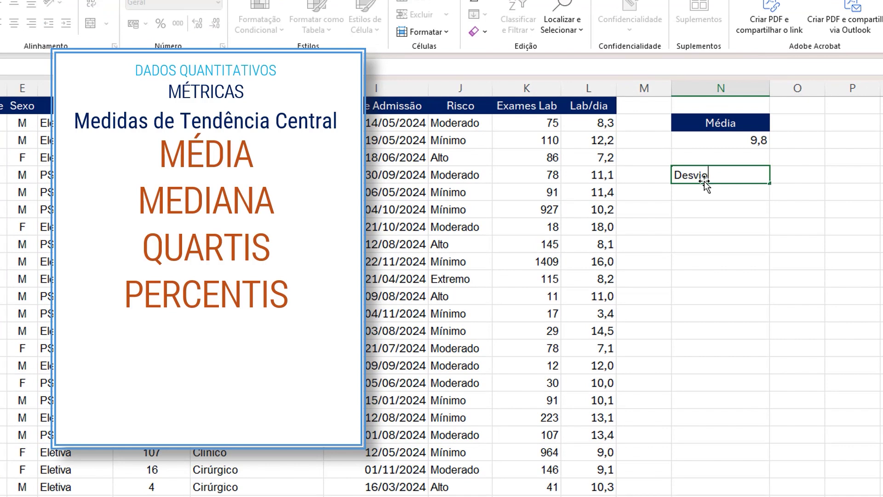
type(" padrão")
key("Return")
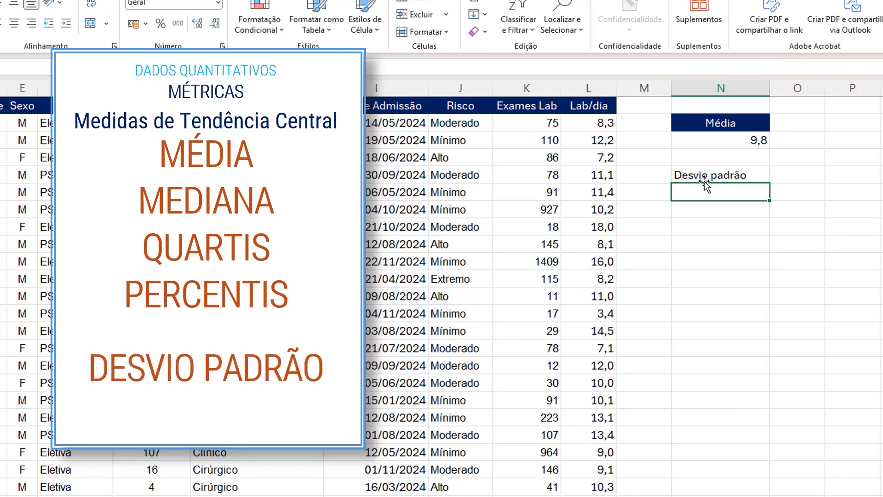
left_click(703, 124)
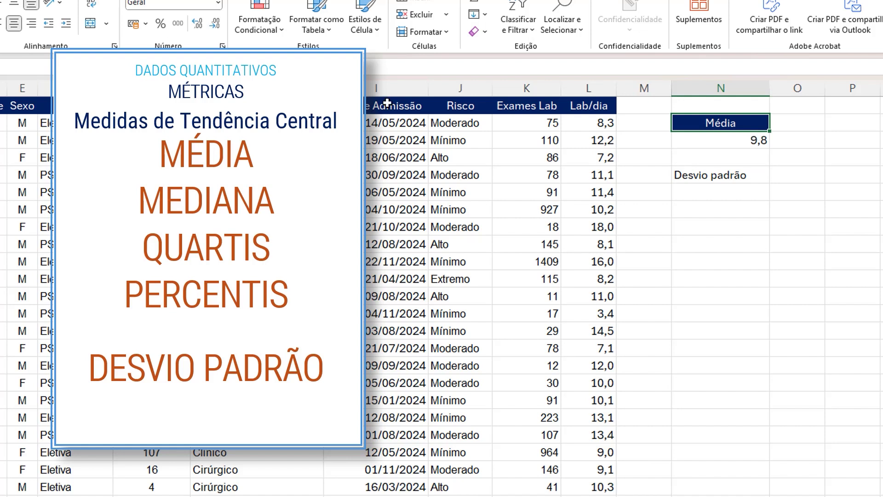
left_click(720, 175)
Calculate the sample standard deviation of column L in cell N6 with =DESVPAD.A(L:L)
left_click(720, 196)
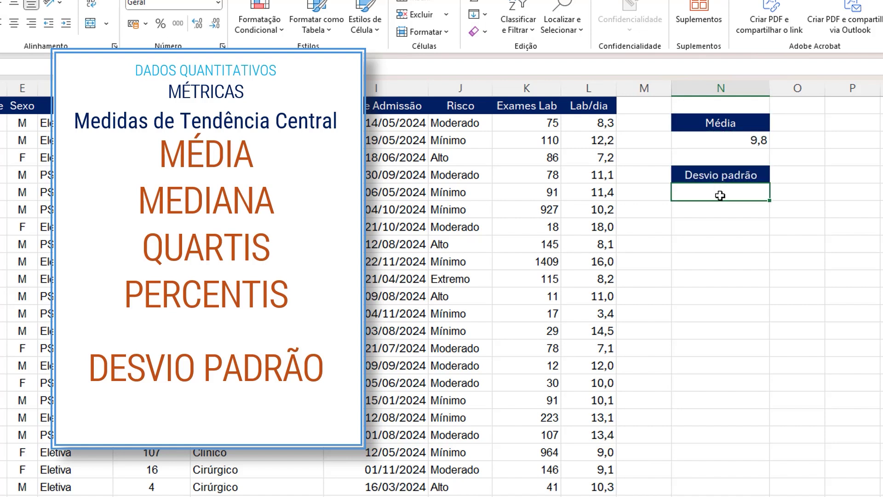
type("=DES")
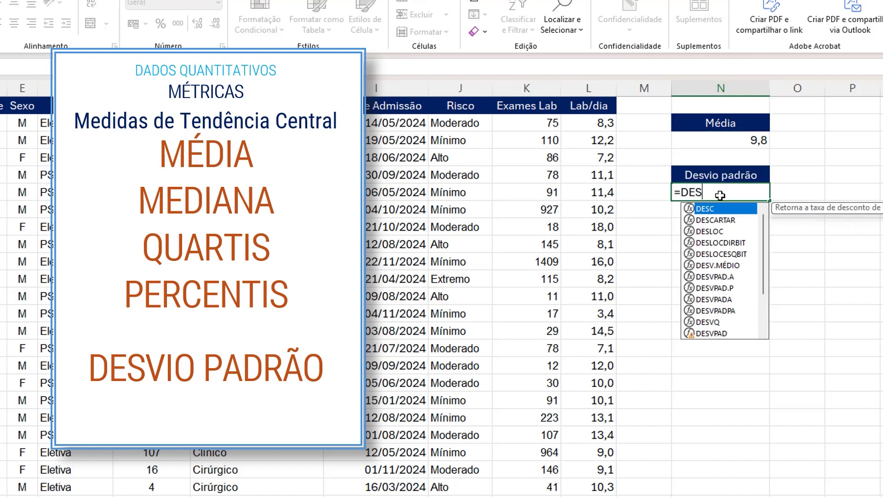
type("VPAD")
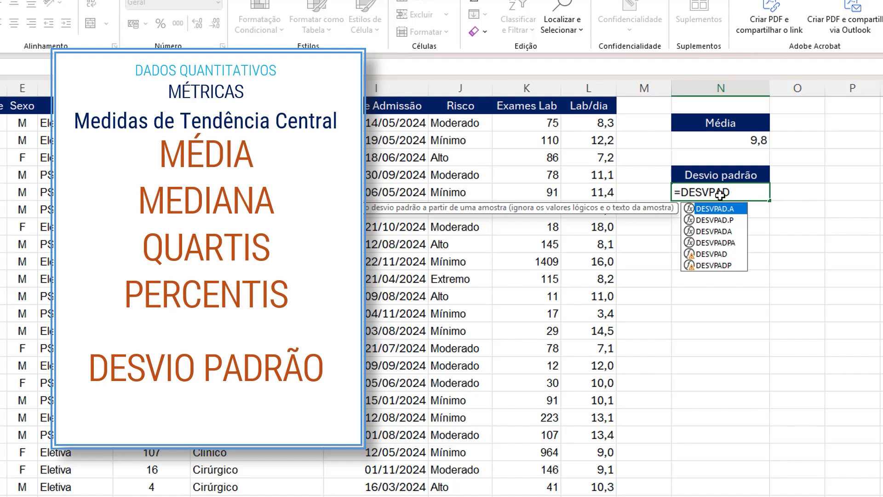
key("Down")
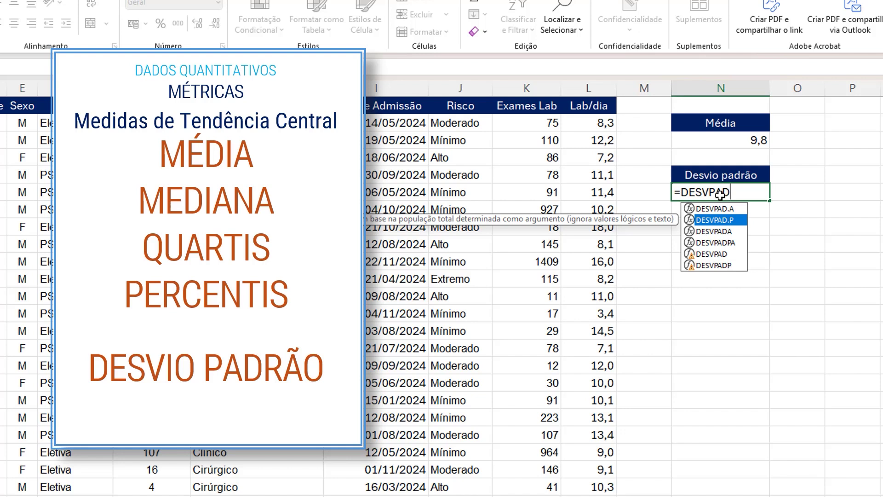
key("Up")
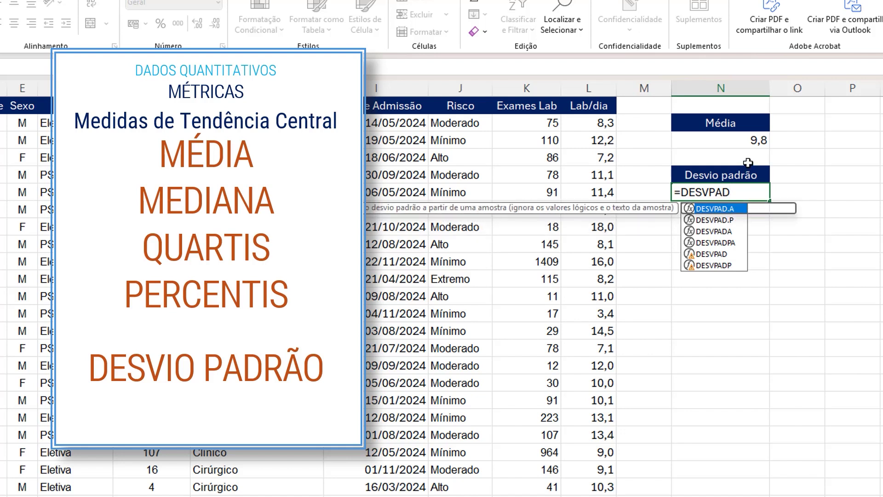
key("Tab")
left_click(583, 84)
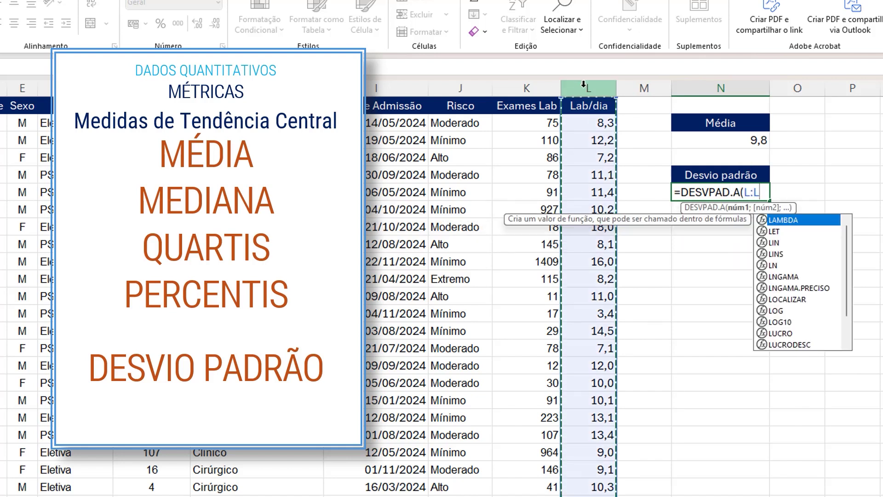
type(")")
key("Return")
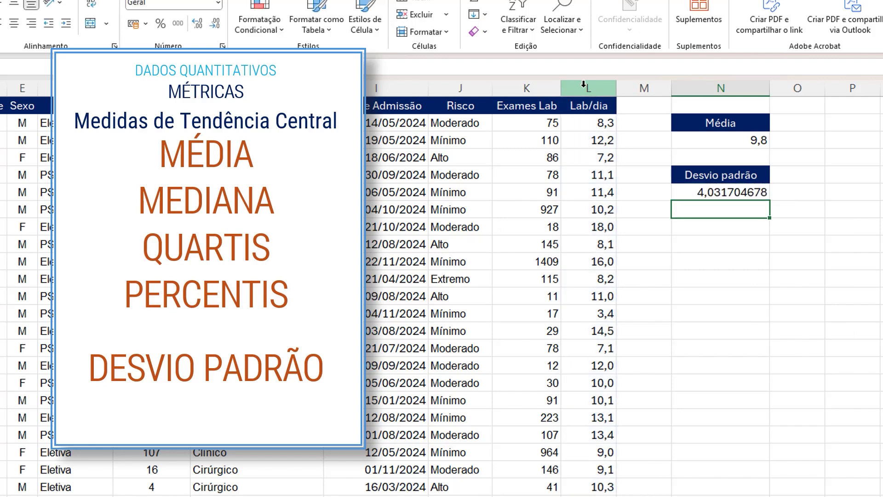
Show the standard deviation in cell N6 with one decimal place
key("Up")
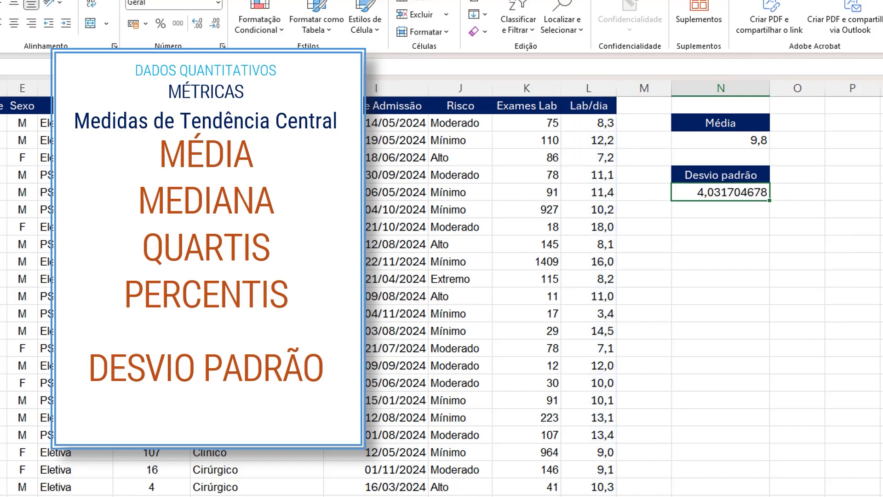
left_click(214, 25)
left_click(214, 25)
left_click(215, 26)
left_click(214, 25)
left_click(214, 25)
left_click(215, 25)
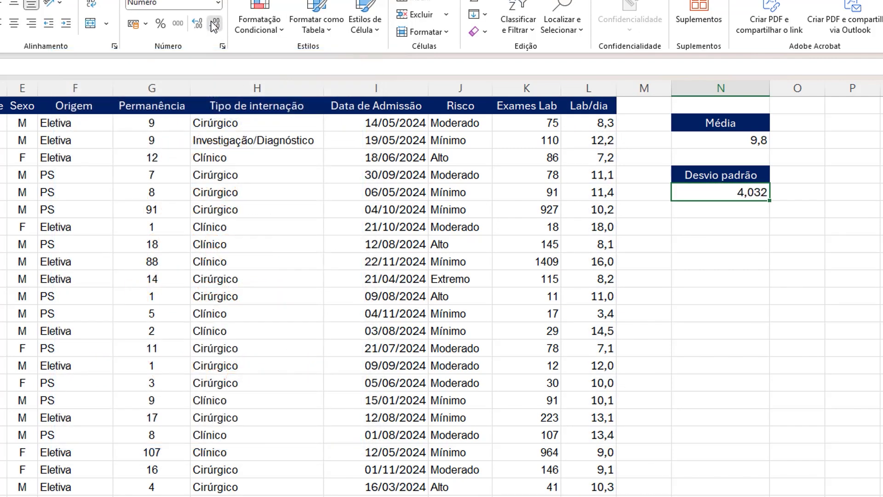
left_click(214, 25)
left_click(214, 26)
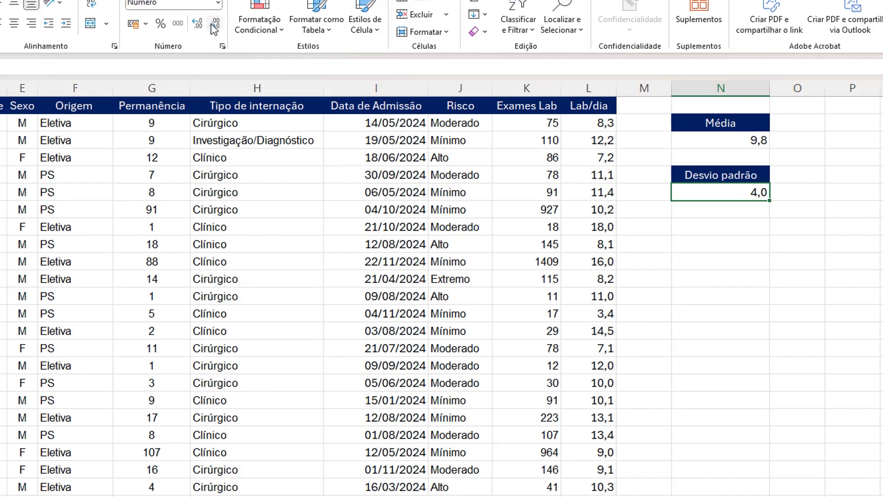
left_click(575, 140)
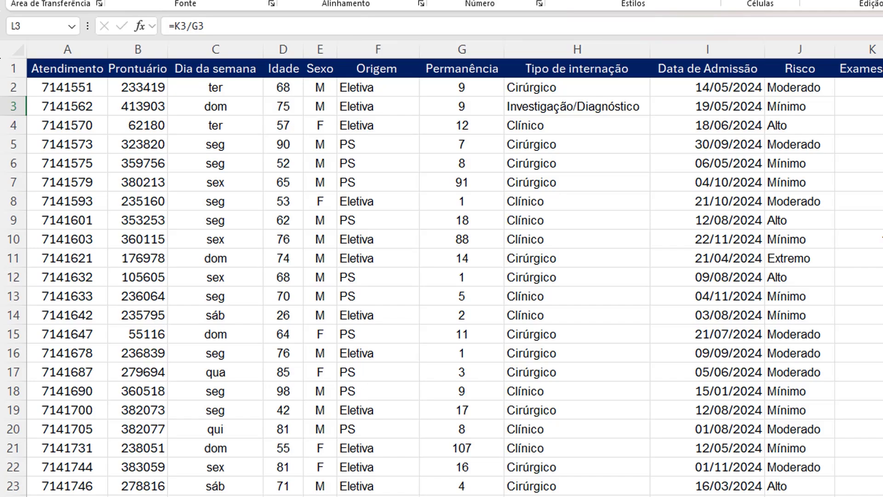
left_click(581, 88)
left_click(583, 124, "ctrl")
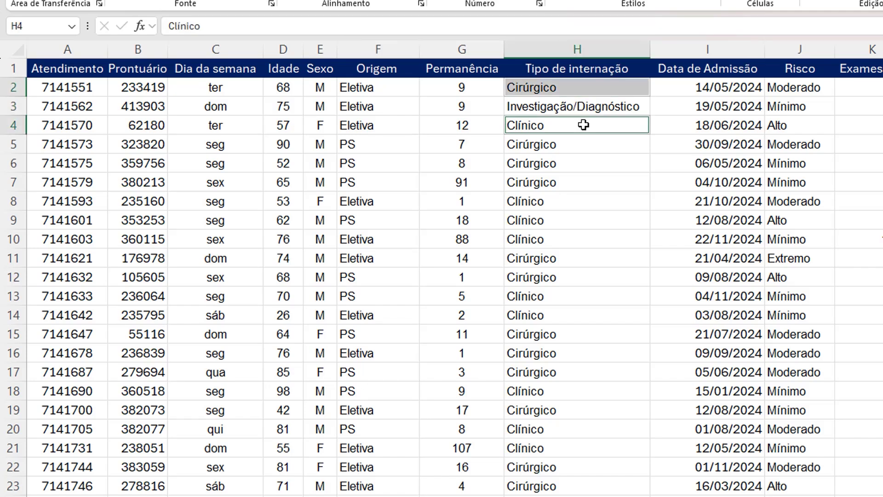
Create a PivotTable from the hospital data on a new sheet, with Tipo de internação as rows and Lab/dia twice as values
left_click(299, 158)
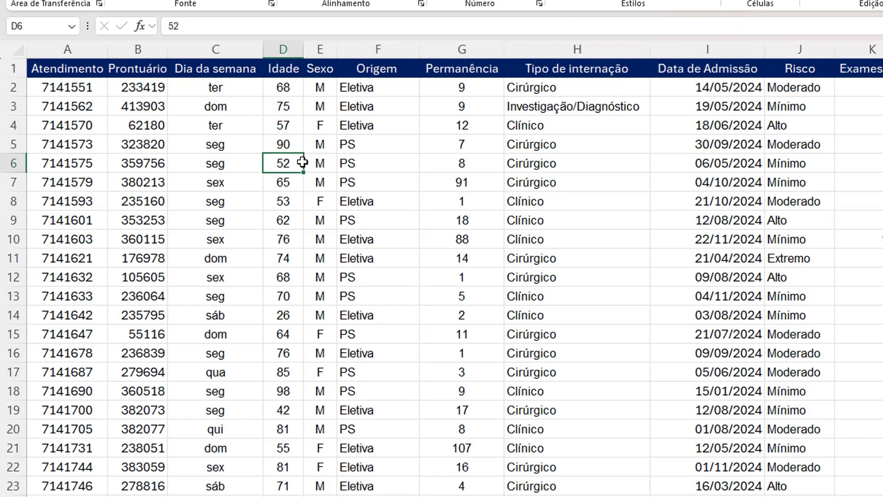
left_click(123, 0)
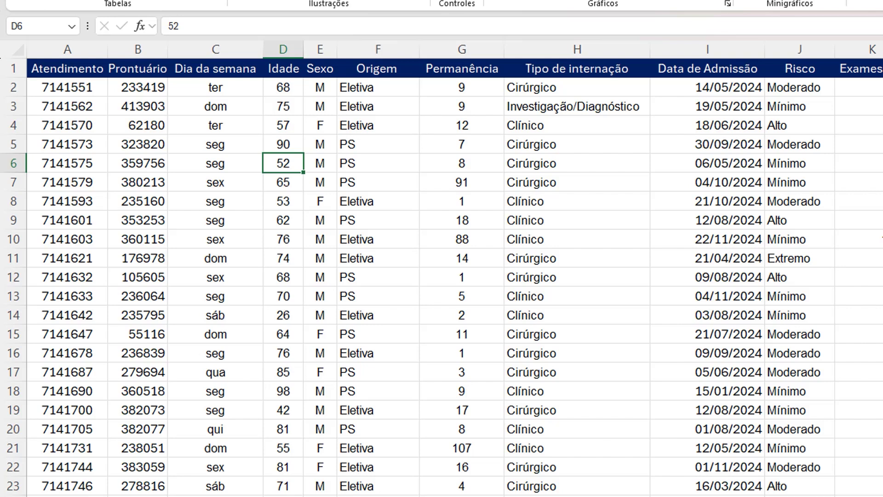
left_click(35, 0)
left_click(863, 370)
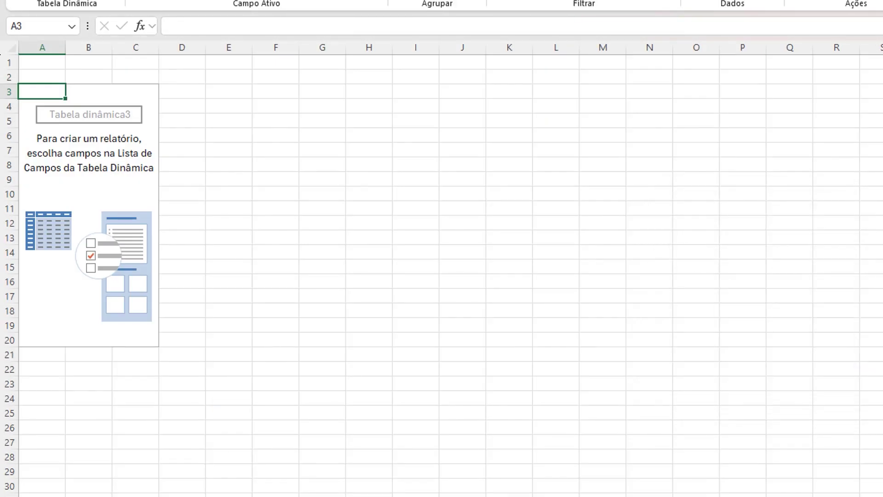
left_click(882, 184)
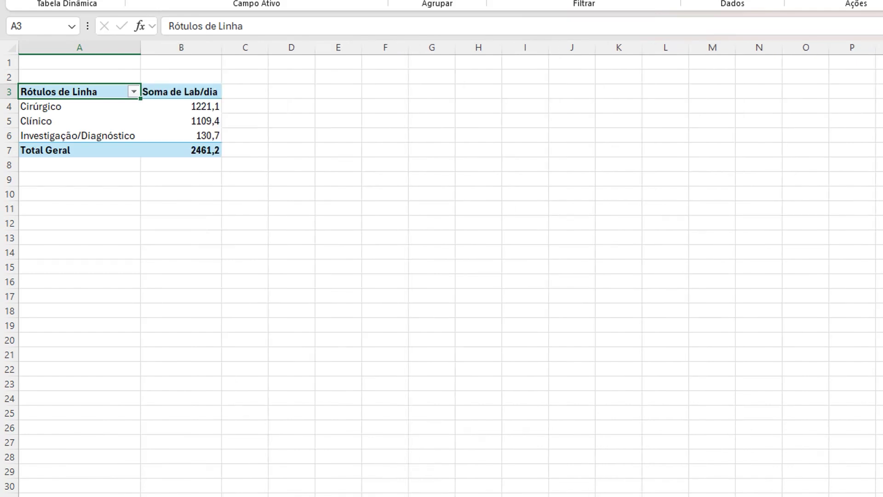
Summarise the first Lab/dia value field of the PivotTable by Média
right_click(189, 120)
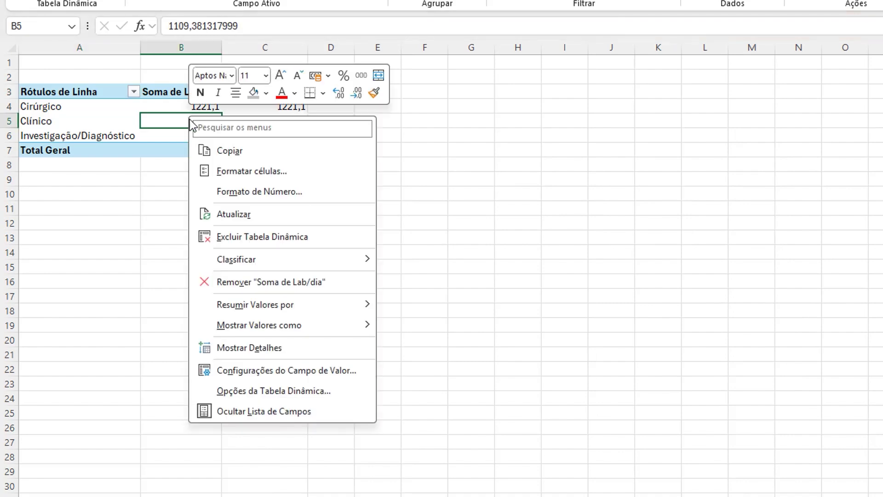
mouse_move(296, 304)
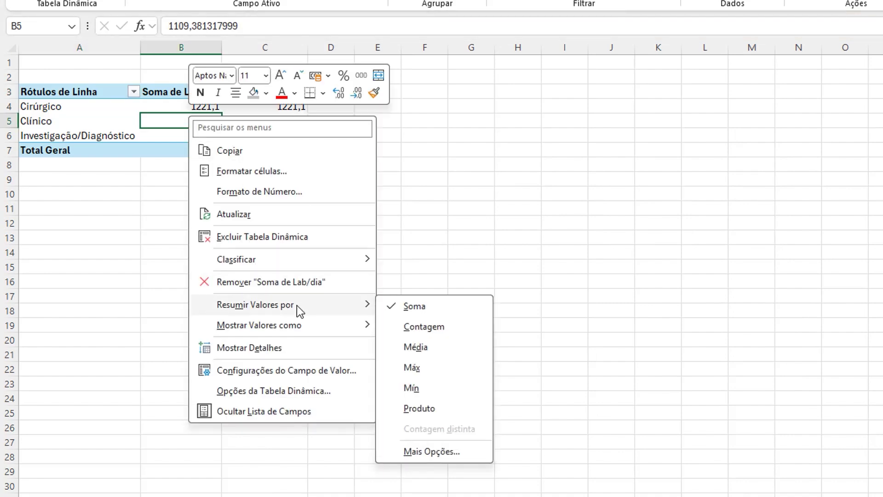
left_click(429, 343)
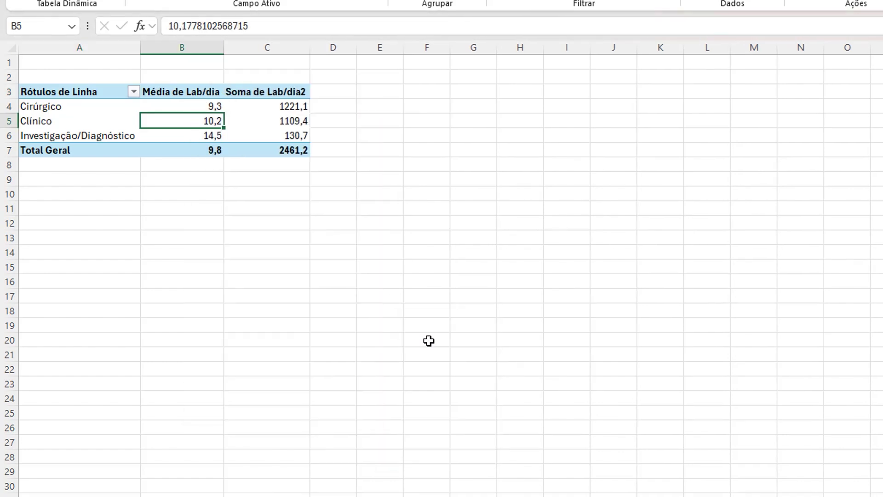
Summarise the second Lab/dia value field of the PivotTable by sample standard deviation (DesvPad)
right_click(265, 110)
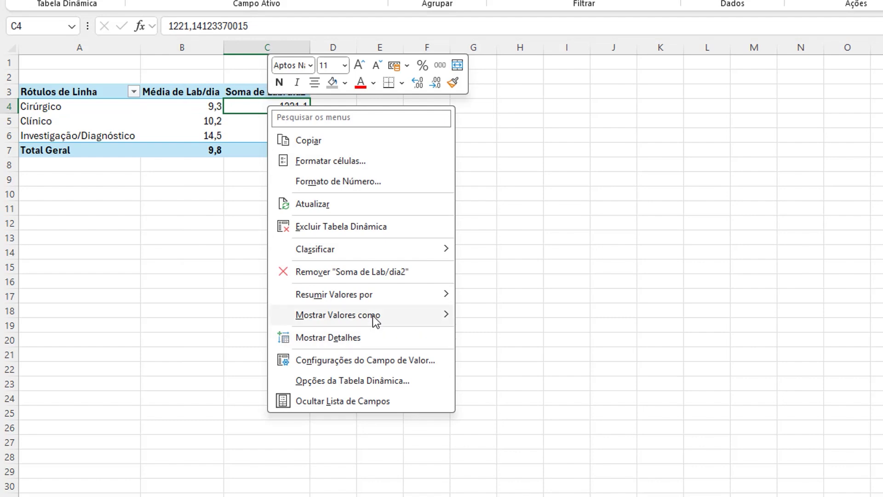
mouse_move(371, 296)
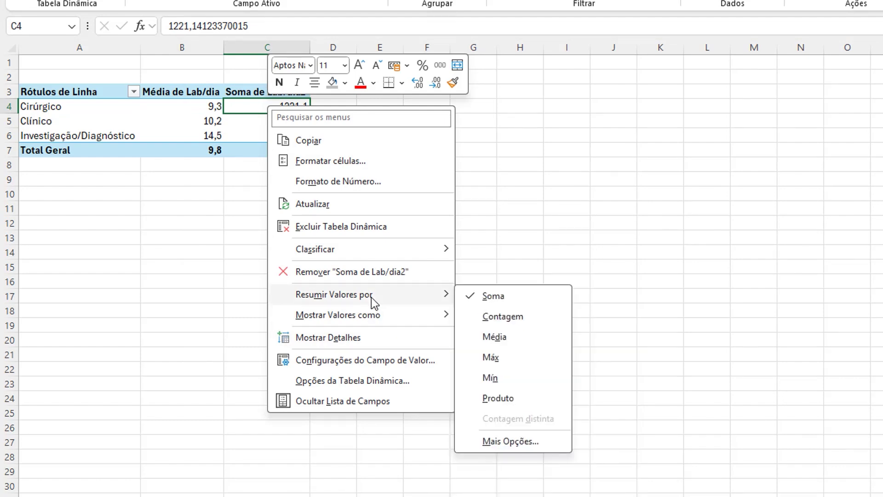
left_click(514, 442)
scroll(754, 317, "down", 2)
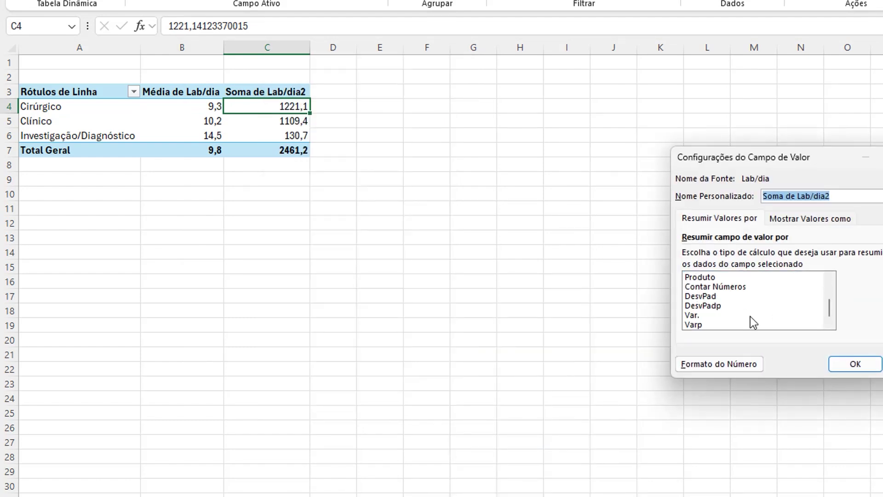
left_click(715, 296)
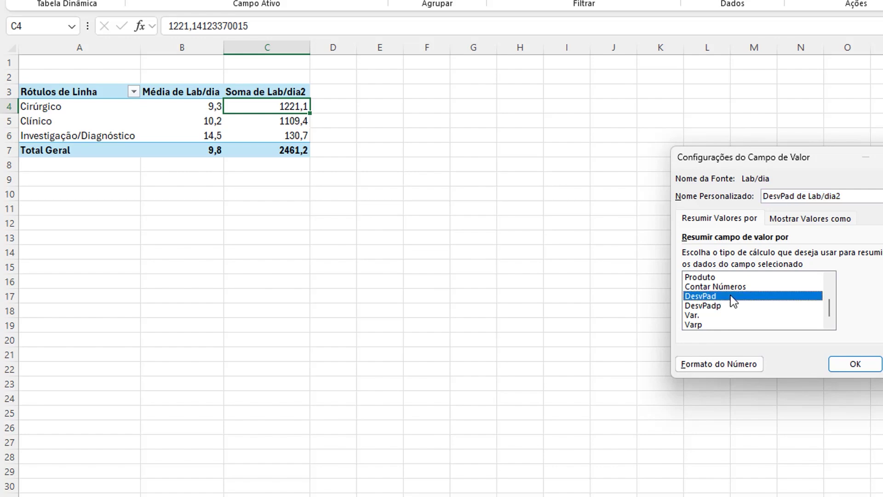
left_click(858, 364)
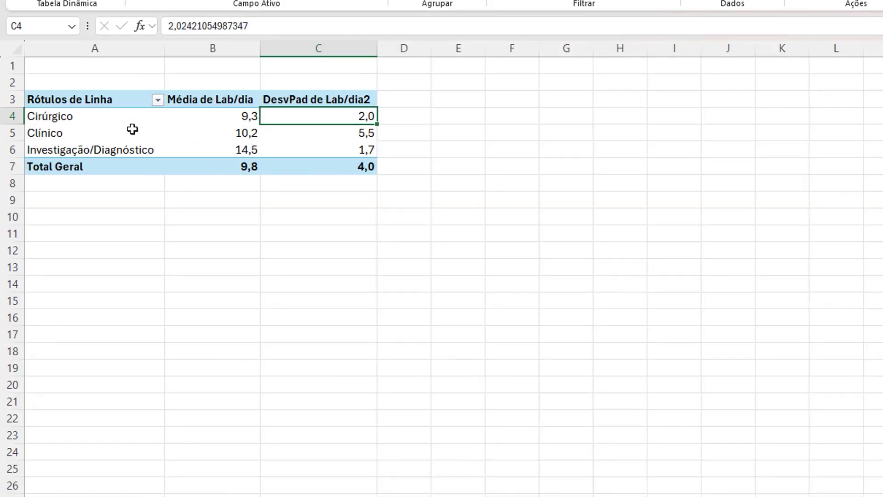
Filter the PivotTable's row labels to exclude Investigação/Diagnóstico, keeping Cirúrgico and Clínico
left_click(157, 100)
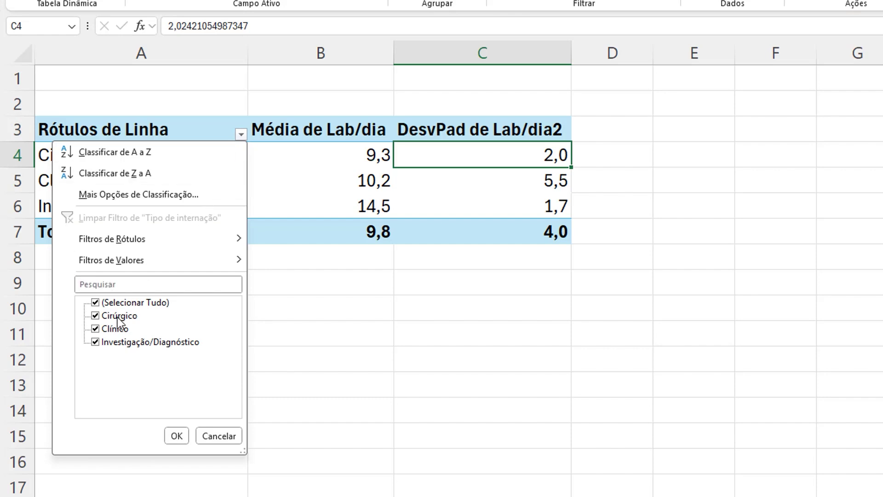
left_click(99, 342)
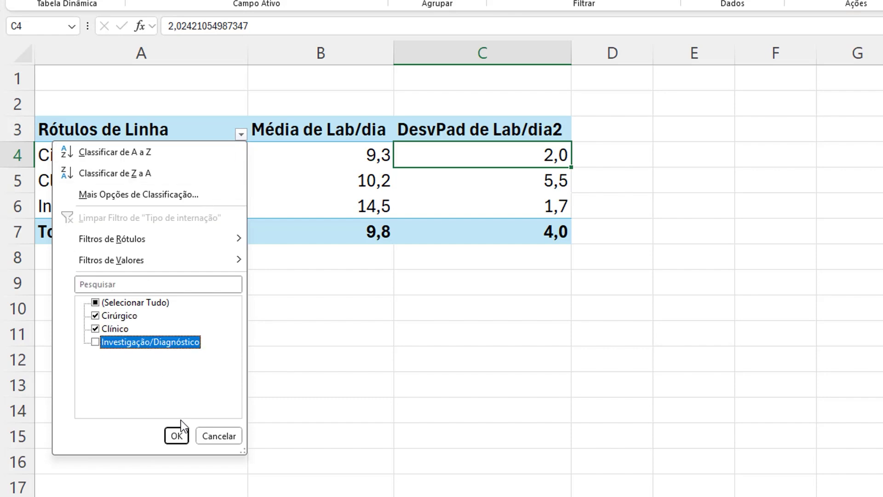
left_click(177, 434)
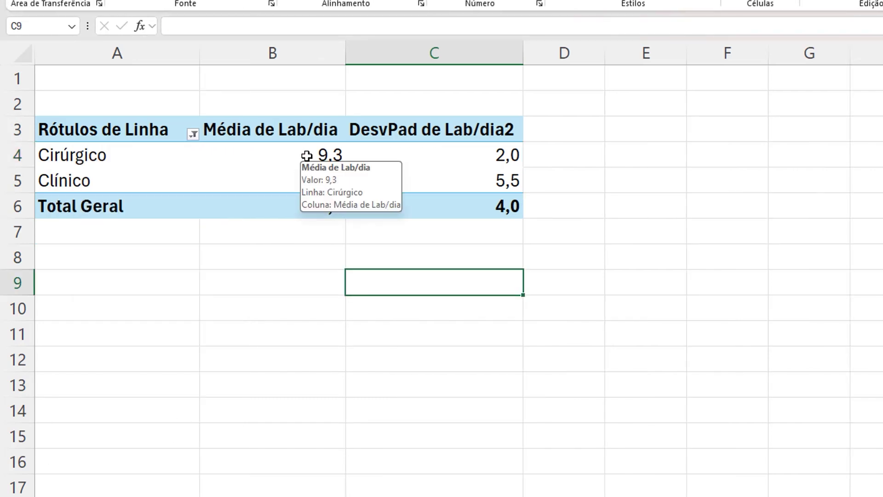
left_click(305, 152)
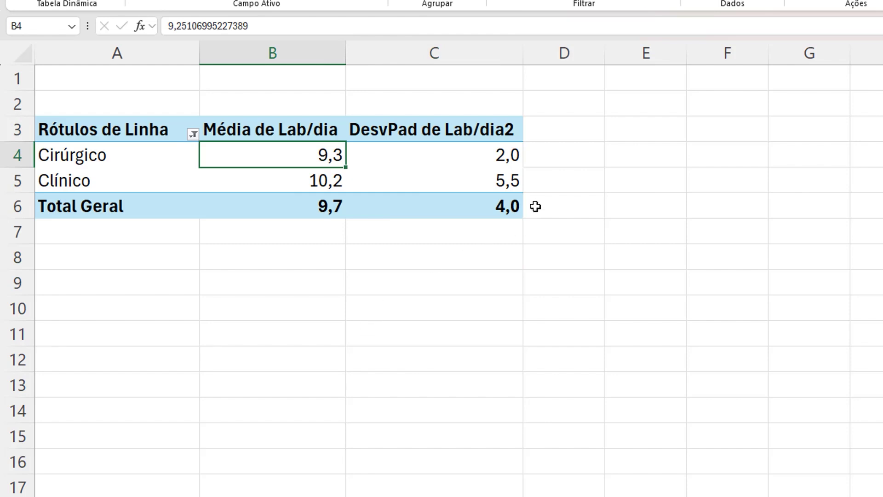
left_click(496, 181)
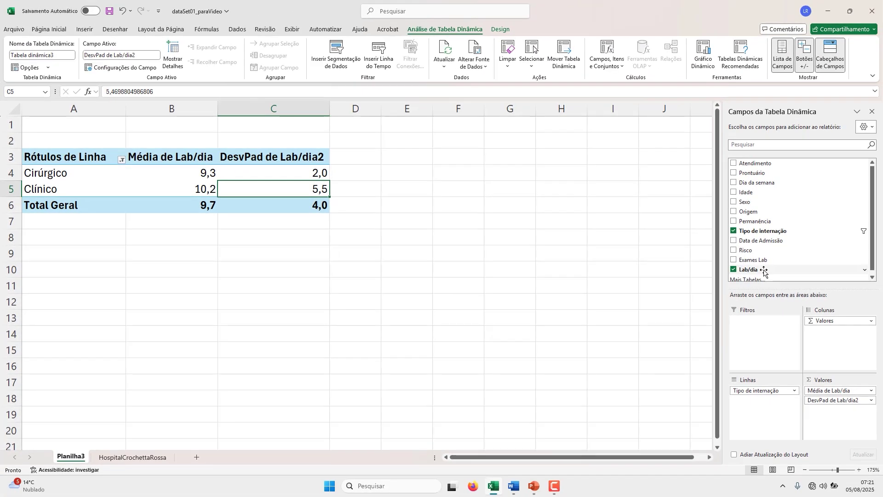
Add Lab/dia to the PivotTable values a third time and summarise it by sample variance (Var.)
left_click_drag(765, 272, 846, 416)
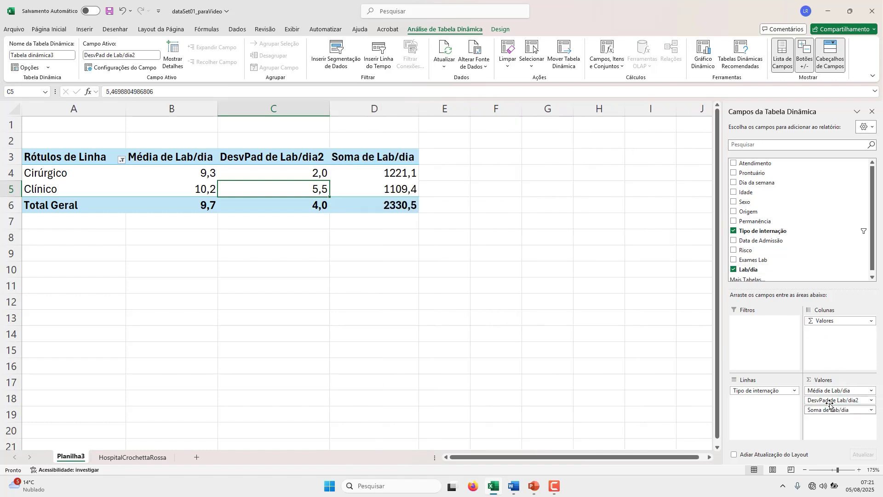
right_click(384, 176)
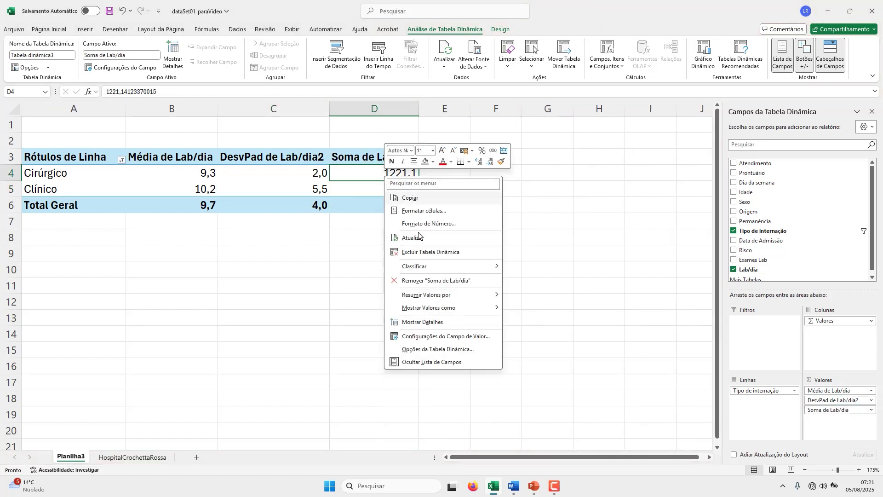
mouse_move(443, 311)
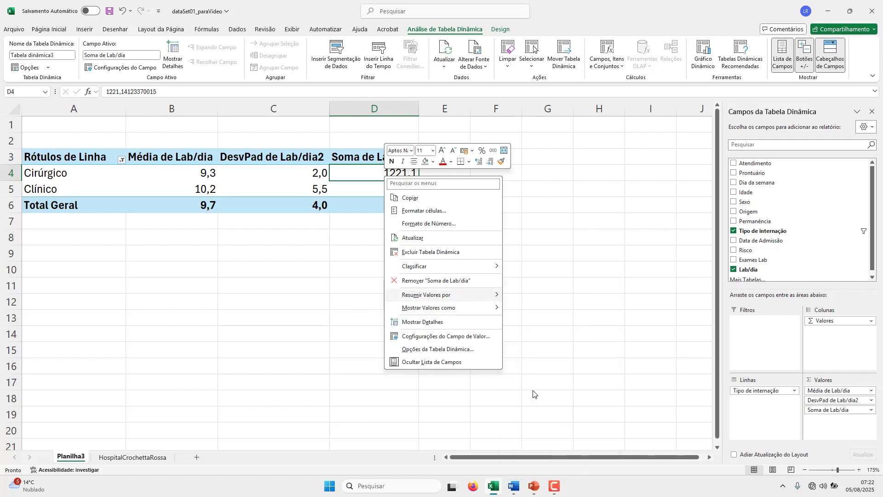
left_click(533, 390)
scroll(474, 276, "down", 2)
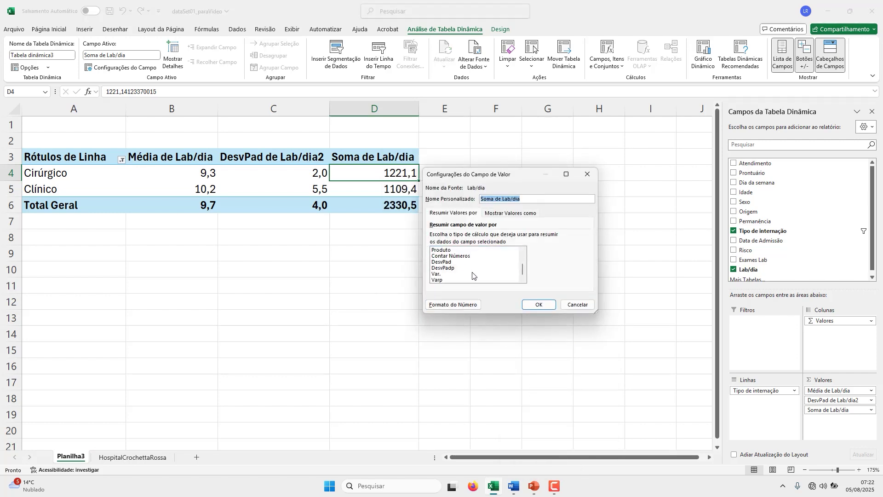
left_click(443, 274)
left_click(536, 304)
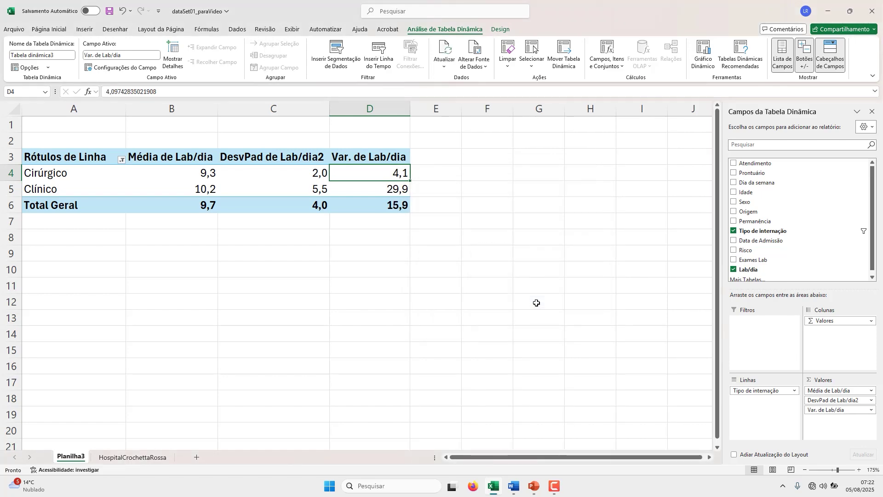
On the hospital data sheet, copy the Desvio padrão block N5:N6 to N8 and change the copied label to "Variância"
left_click(148, 458)
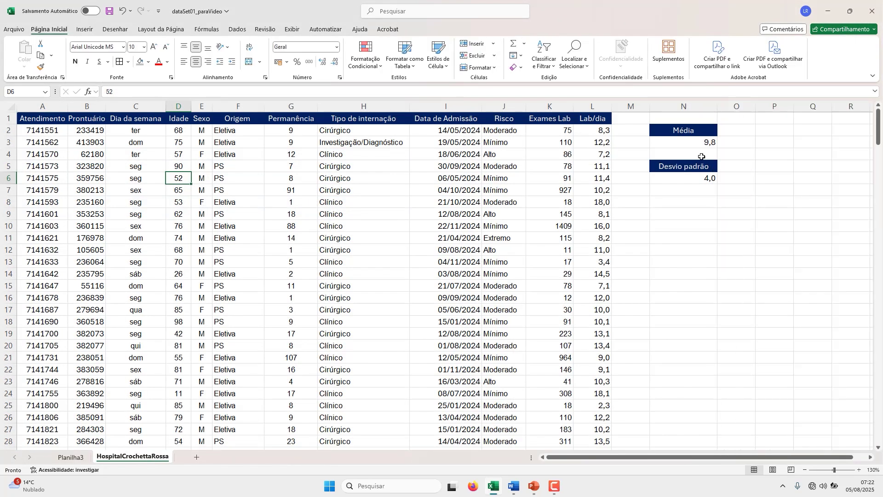
left_click_drag(692, 170, 690, 179)
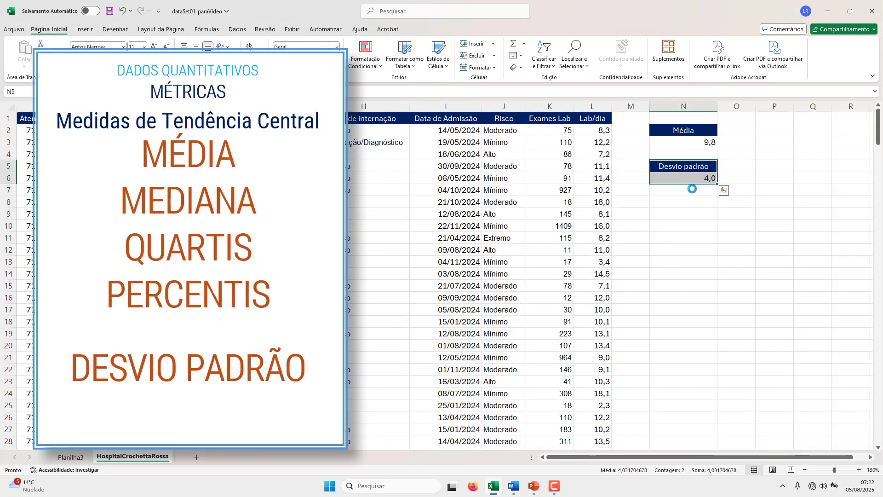
key("ctrl+c")
left_click(689, 202)
key("ctrl+v")
left_click(689, 202)
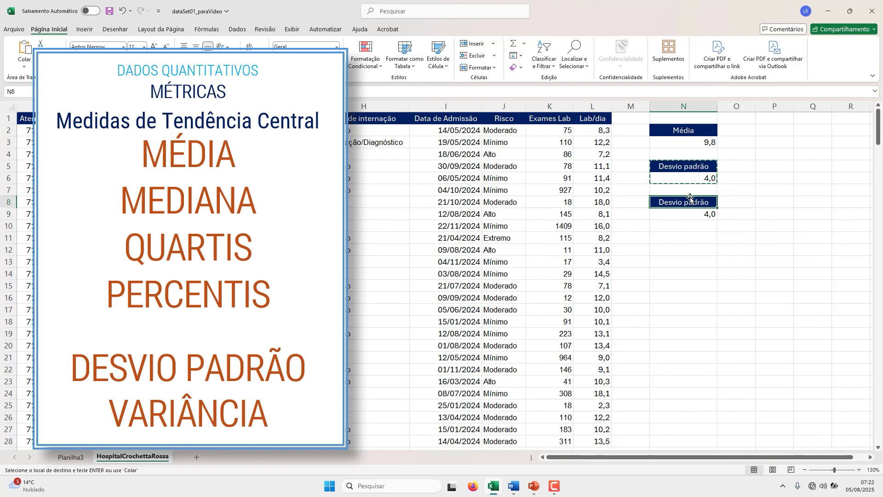
type("Variância")
key("Return")
Calculate the sample variance of column L in cell N9 with =VAR.A(L:L)
type("=VAR")
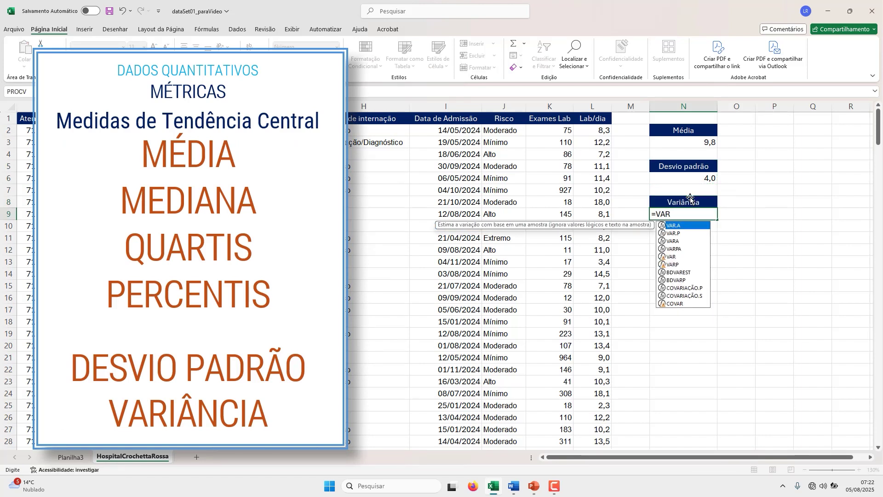
key("Down")
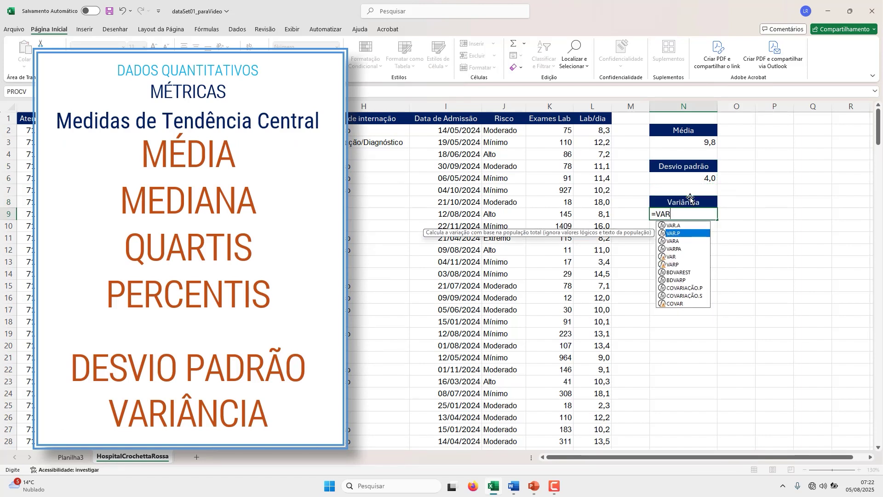
key("Up")
key("Tab")
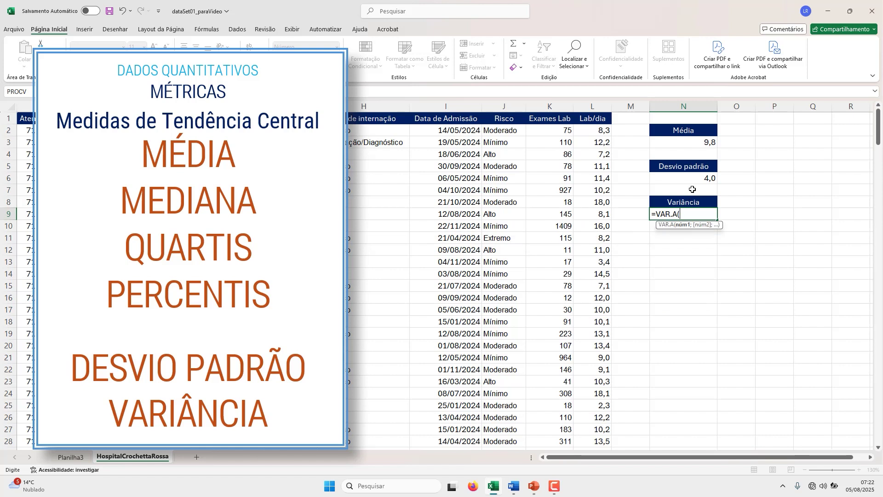
left_click(593, 110)
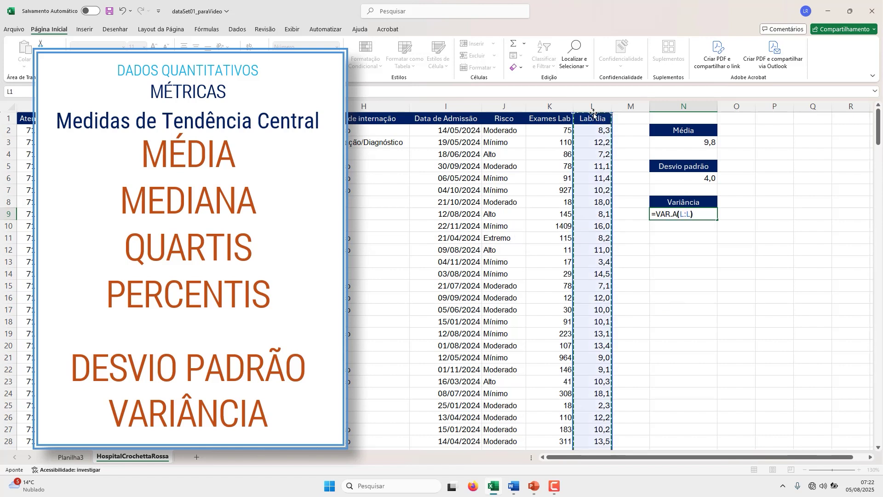
key("Return")
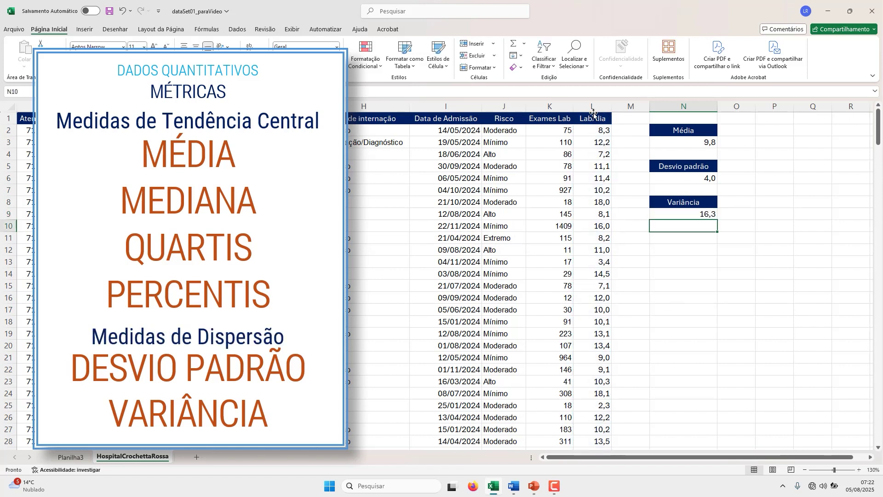
key("Up")
key("Up")
key("Up")
key("Up")
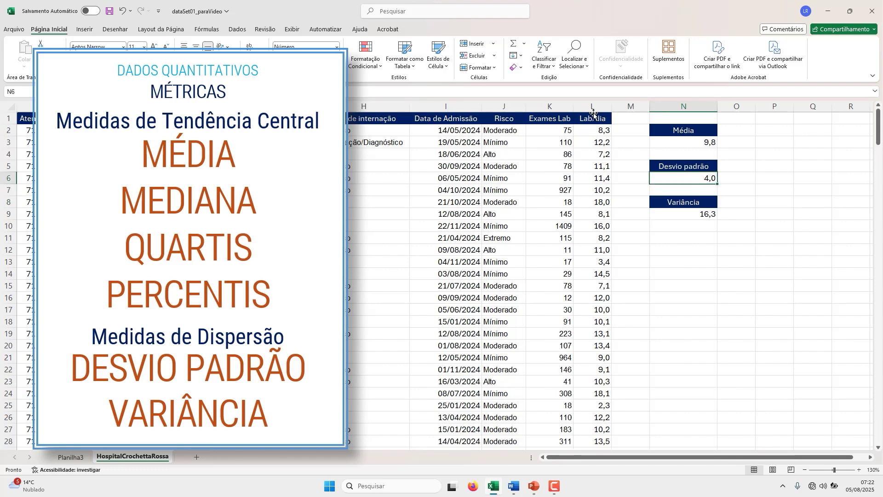